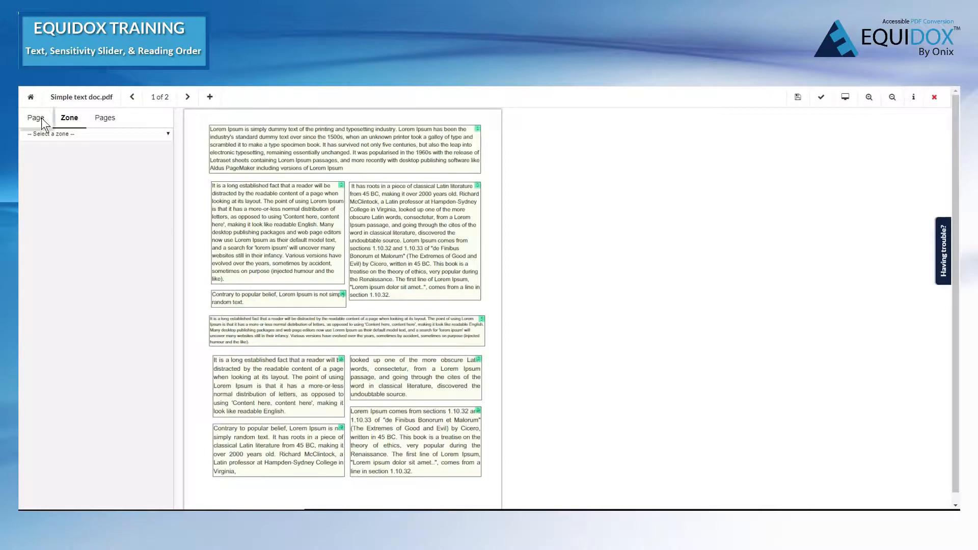
Set the reading order of the short two-line "Contrary to popular belief" zone on page 1 to 2.5
{"action": "left_click", "coordinate": [42, 118]}
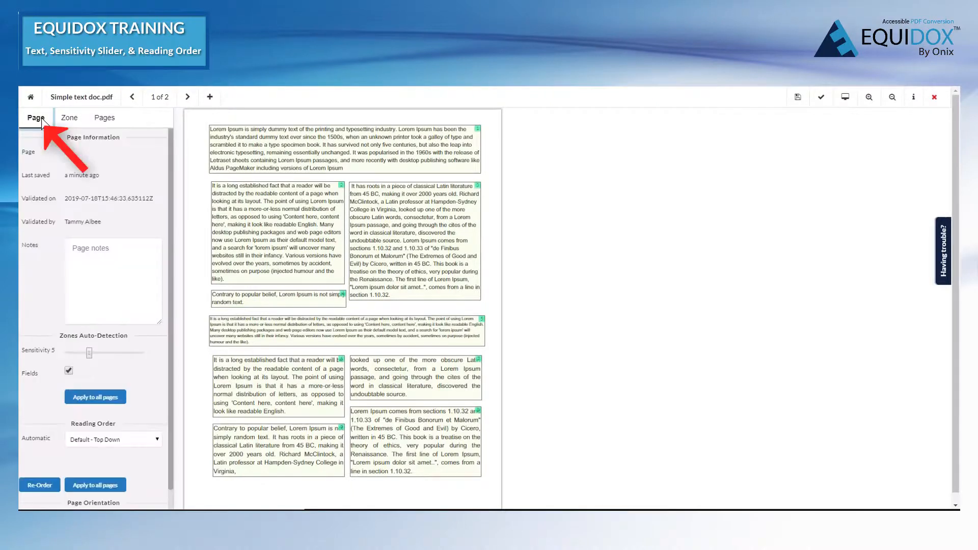
{"action": "left_click", "coordinate": [275, 296]}
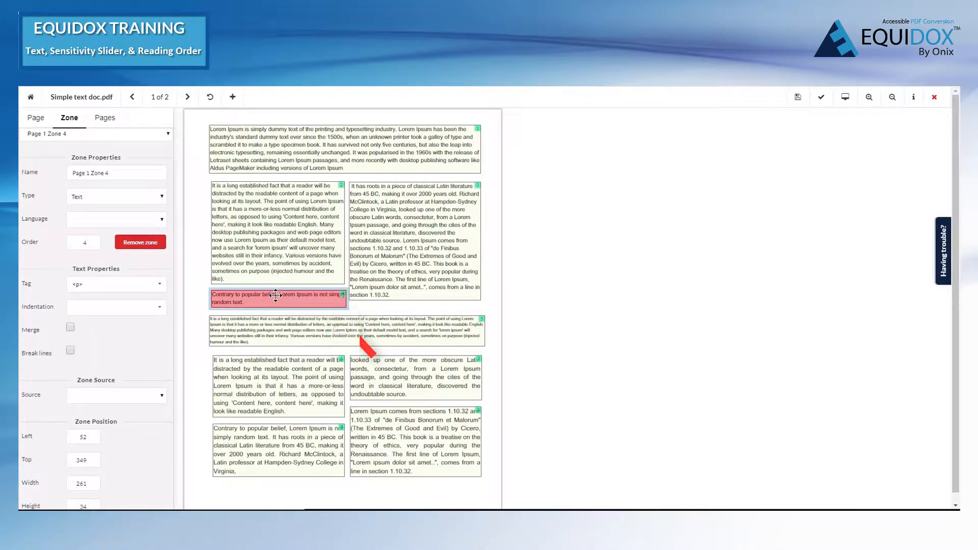
{"action": "left_click", "coordinate": [90, 245]}
{"action": "type", "text": ".5"}
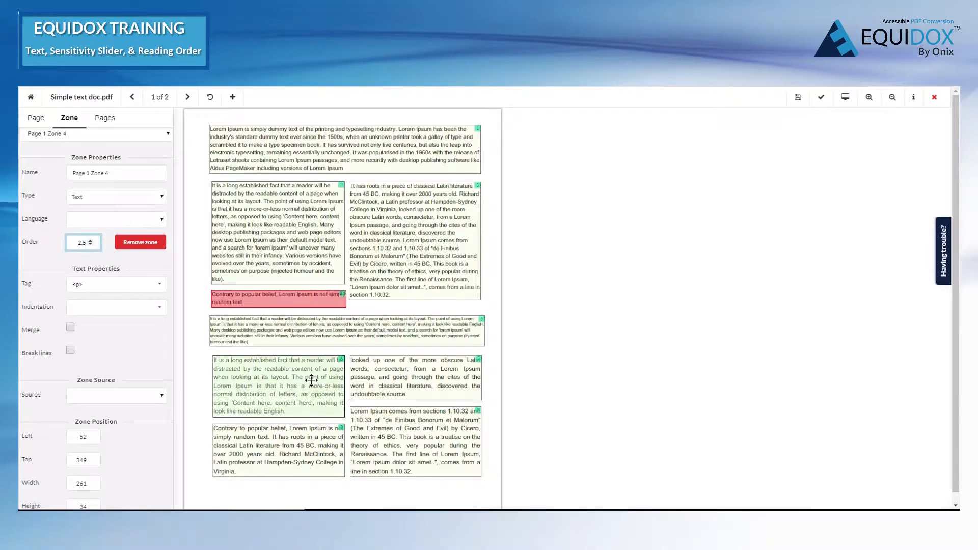
Set the order of the lower "Contrary to popular belief" zone to 7, the "looked up one" zone to 8 and the "Lorem Ipsum comes from" zone to 9
{"action": "left_click", "coordinate": [286, 449]}
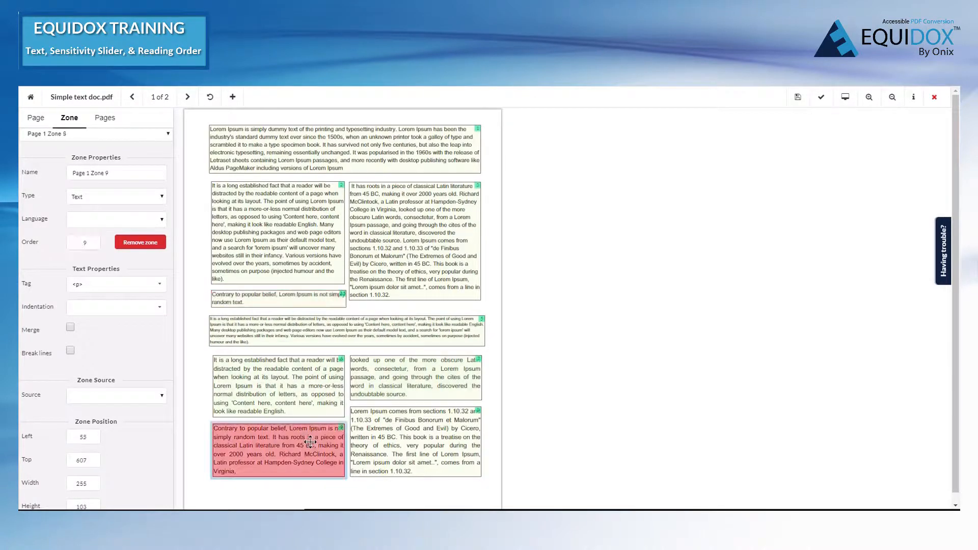
{"action": "left_click", "coordinate": [91, 244]}
{"action": "left_click", "coordinate": [91, 244]}
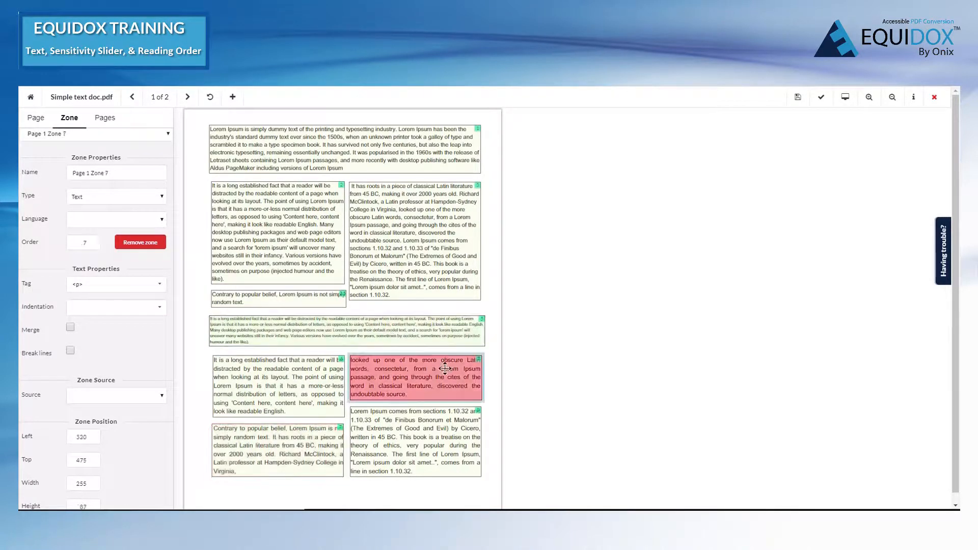
{"action": "left_click", "coordinate": [91, 239]}
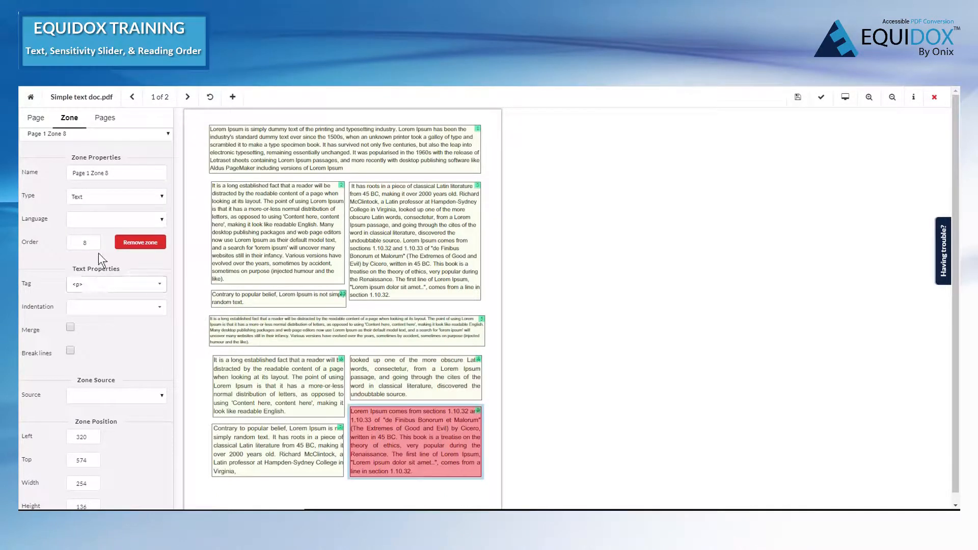
{"action": "left_click", "coordinate": [91, 240]}
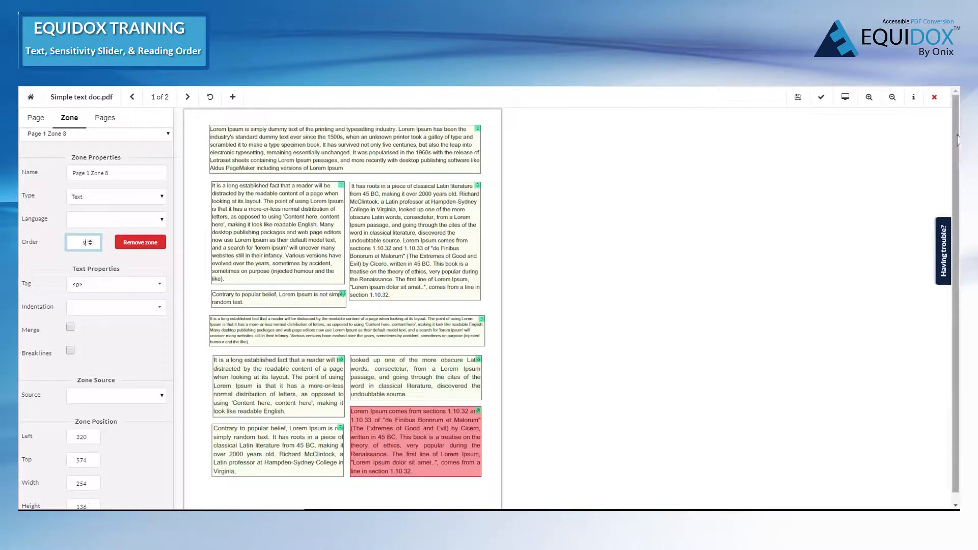
Save the reordered page 1 layout and preview the page
{"action": "left_click", "coordinate": [807, 104]}
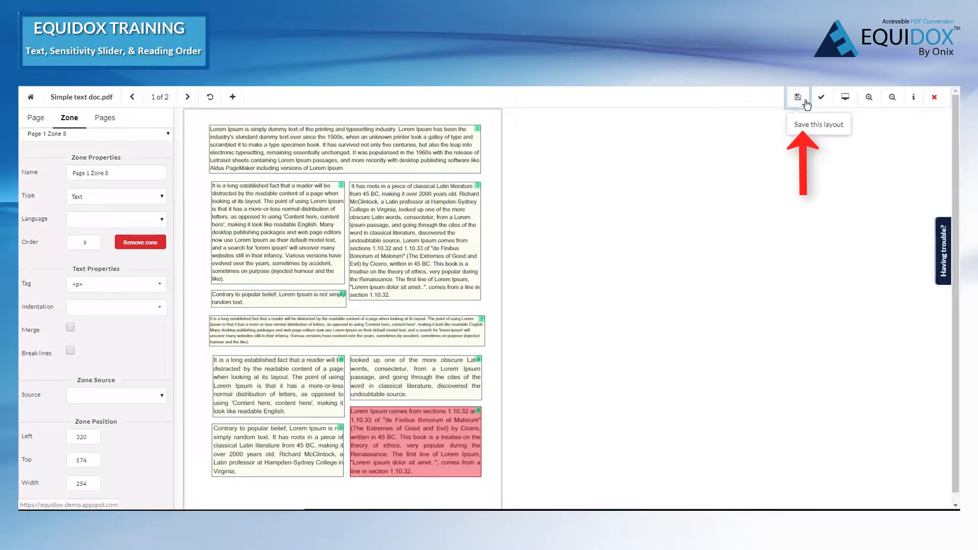
{"action": "left_click", "coordinate": [849, 100]}
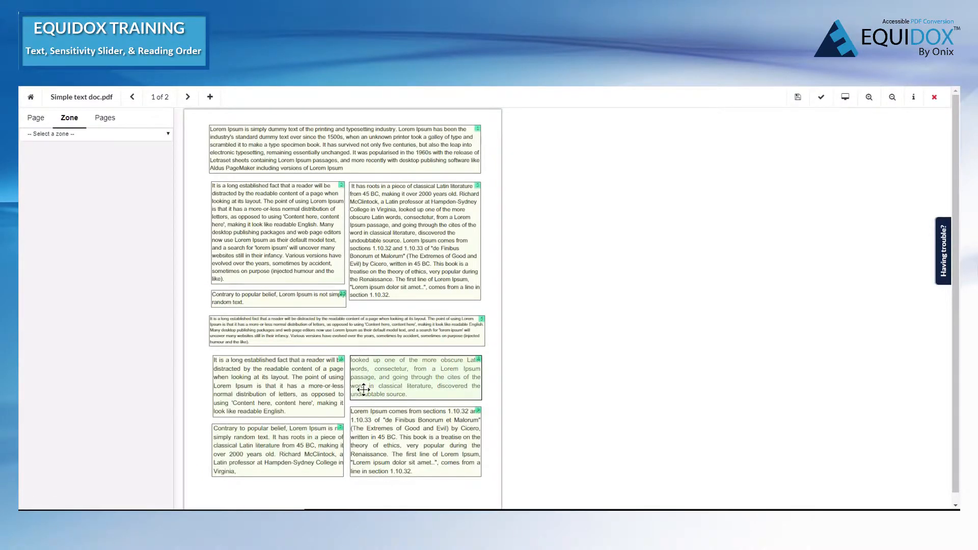
Enable Merge for the zone beginning "looked up one of the more obscure", save the layout and check it in the page preview
{"action": "left_click", "coordinate": [383, 376]}
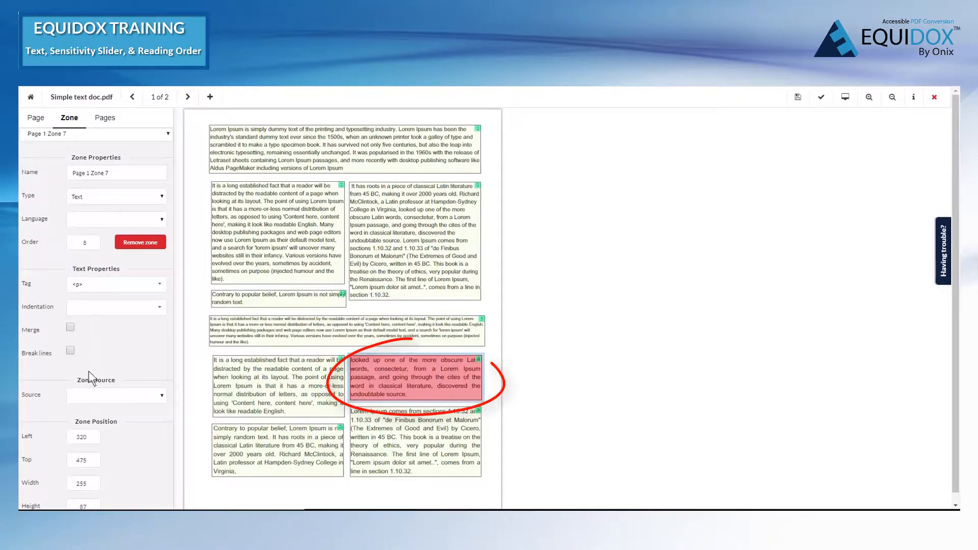
{"action": "left_click", "coordinate": [71, 328]}
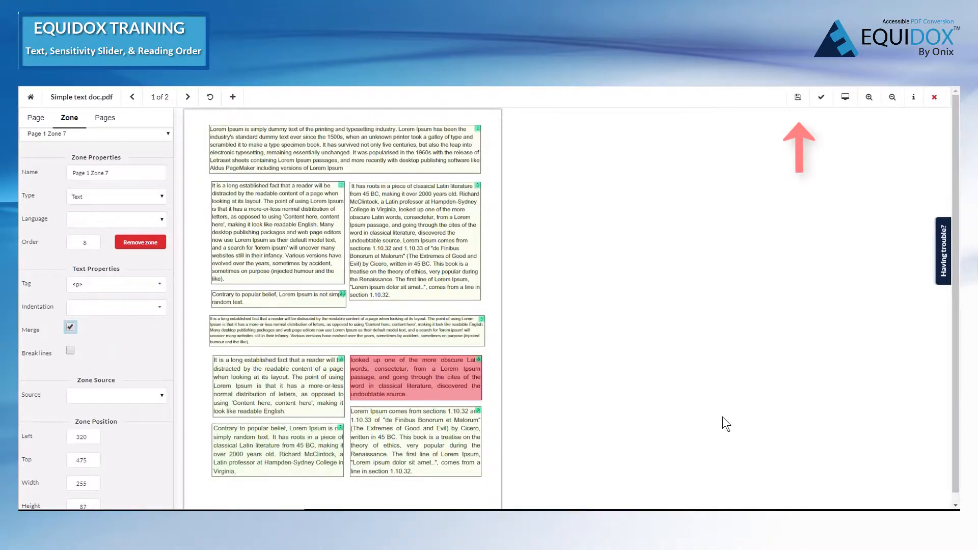
{"action": "left_click", "coordinate": [798, 96]}
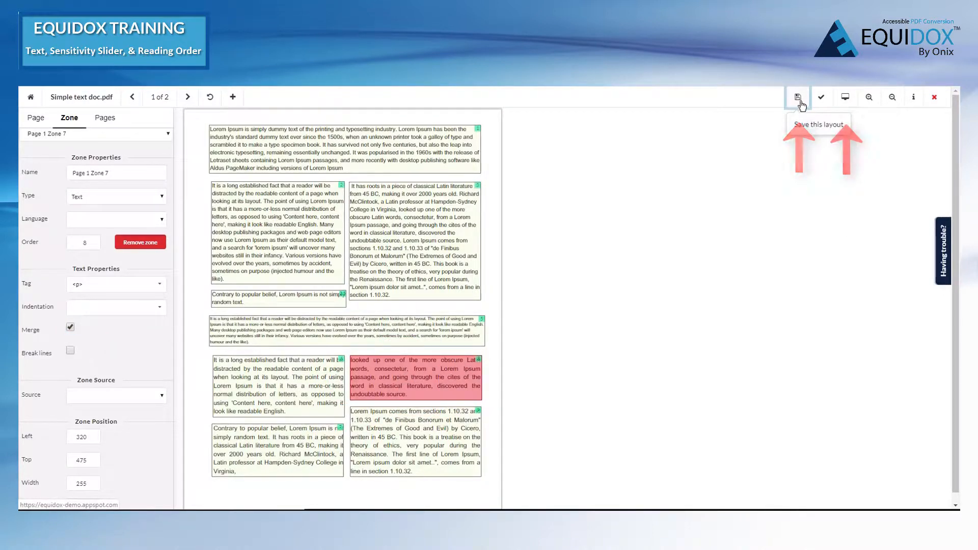
{"action": "left_click", "coordinate": [845, 104]}
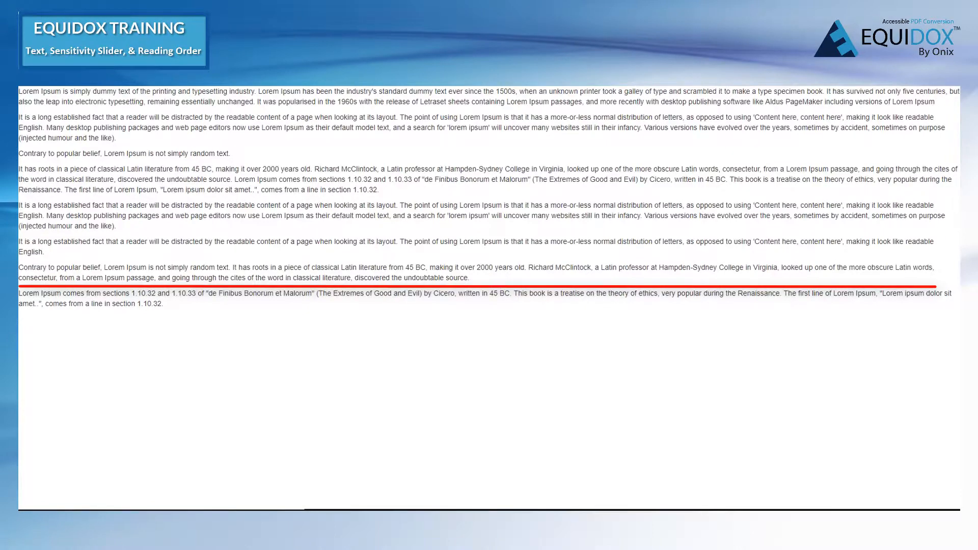
{"action": "key", "text": "ctrl+w"}
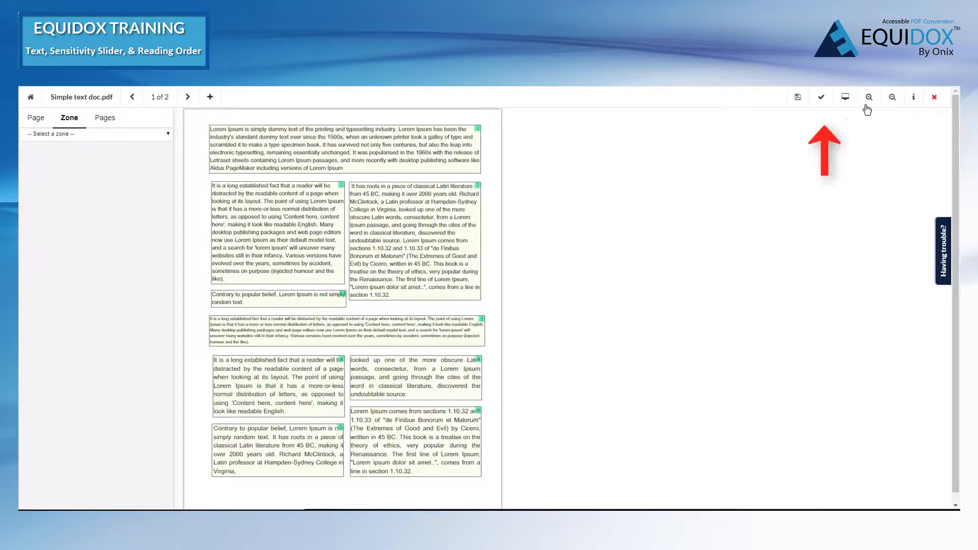
Mark page 1 as validated and save it
{"action": "left_click", "coordinate": [826, 106]}
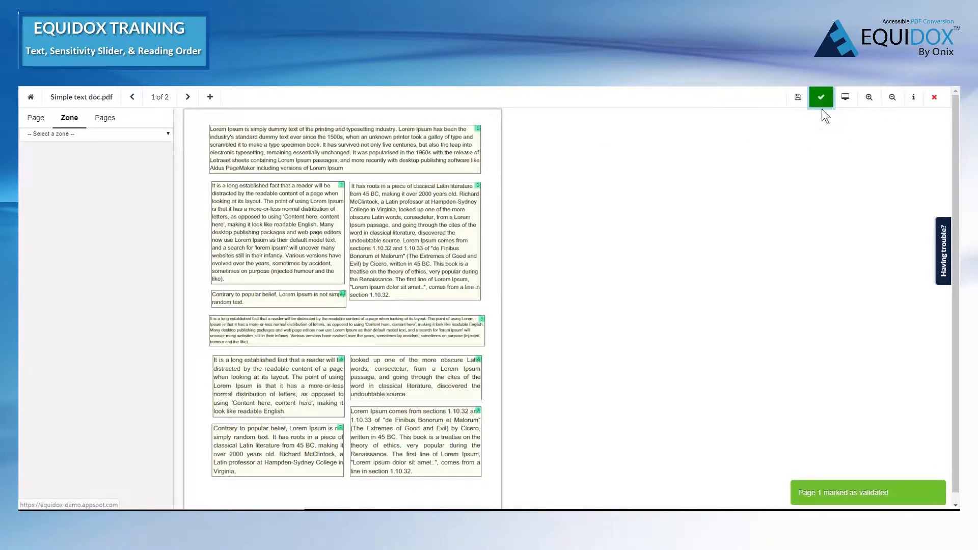
{"action": "left_click", "coordinate": [796, 104]}
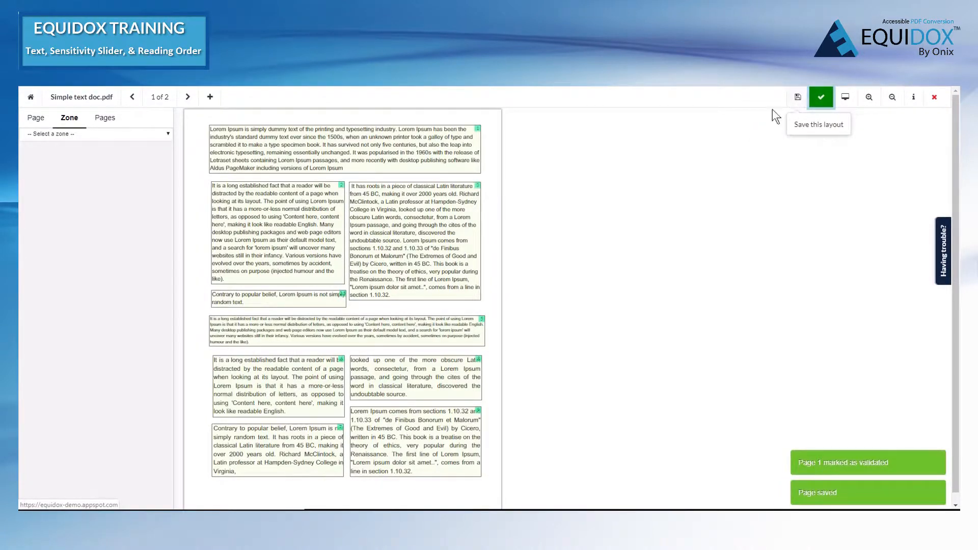
Set the zone auto-detection sensitivity of page 2 to 20 so its four text lines form a single zone
{"action": "left_click", "coordinate": [187, 97]}
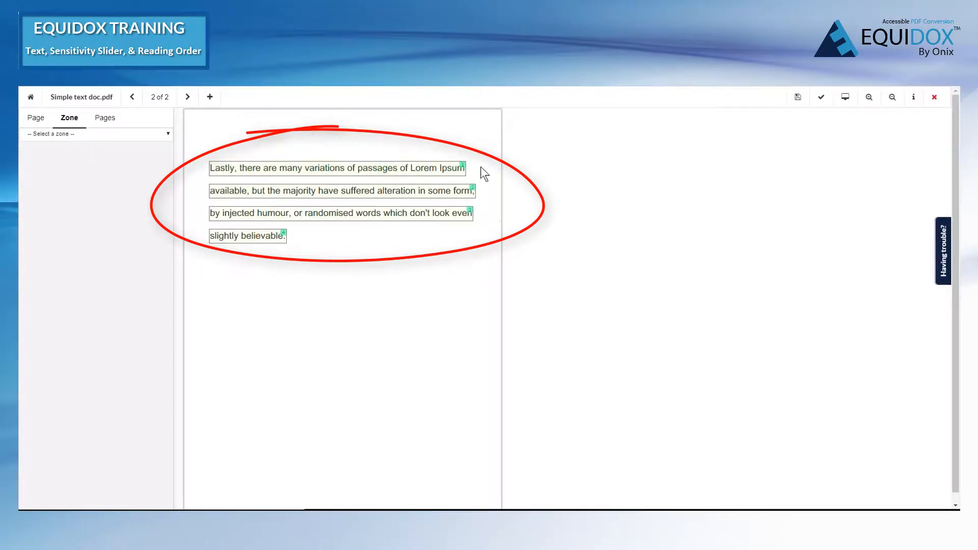
{"action": "left_click", "coordinate": [35, 119]}
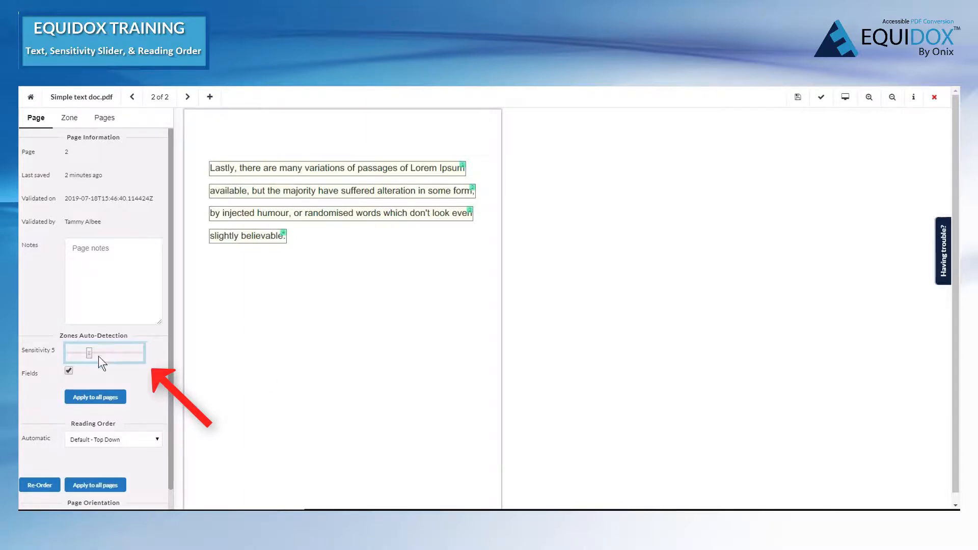
{"action": "mouse_move", "coordinate": [87, 354]}
{"action": "left_mouse_down"}
{"action": "mouse_move", "coordinate": [118, 355]}
{"action": "mouse_move", "coordinate": [99, 353]}
{"action": "mouse_move", "coordinate": [111, 354]}
{"action": "left_mouse_up"}
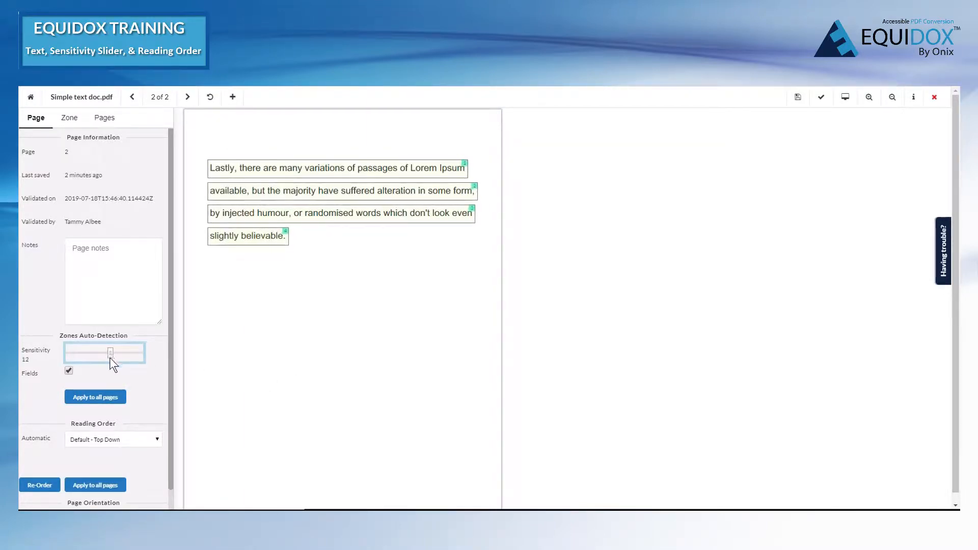
{"action": "key", "text": "Right"}
{"action": "key", "text": "Right"}
{"action": "key", "text": "Right"}
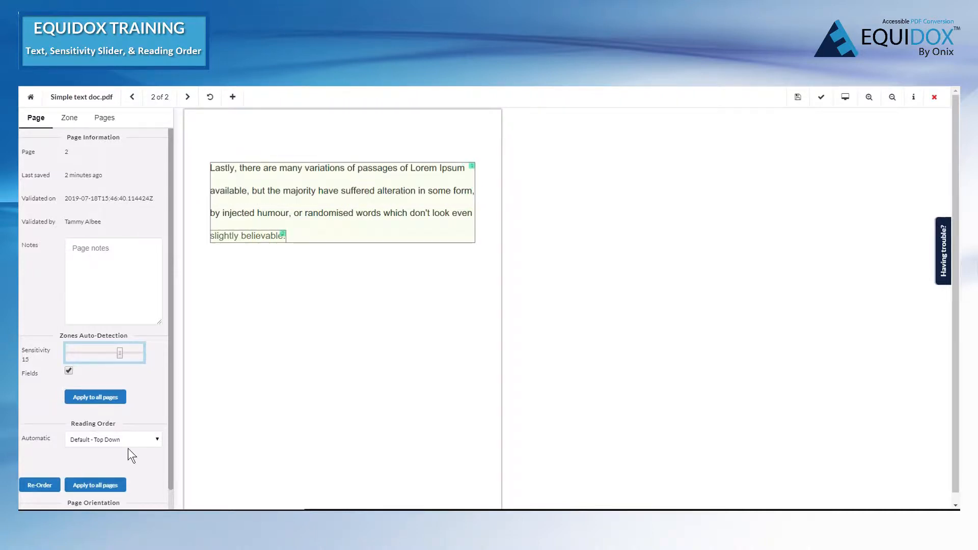
{"action": "key", "text": "Right"}
{"action": "key", "text": "Right"}
{"action": "key", "text": "Right"}
{"action": "key", "text": "Right"}
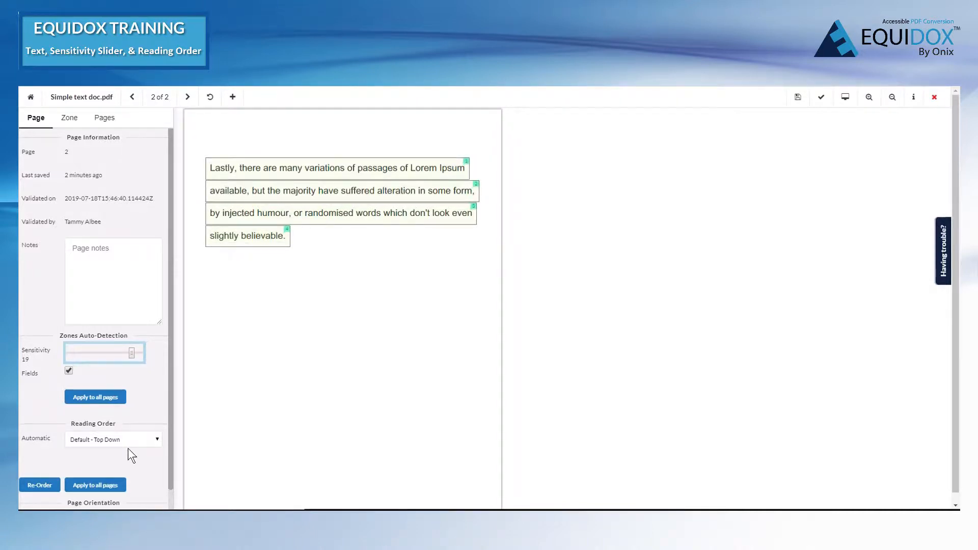
{"action": "key", "text": "Right"}
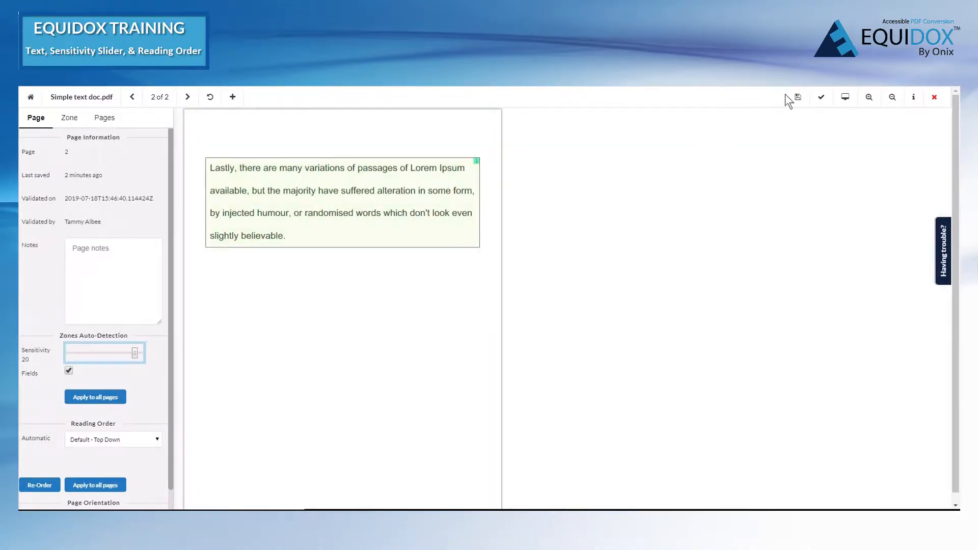
Save and preview the page 2 layout, and mark the page as validated
{"action": "left_click", "coordinate": [798, 98]}
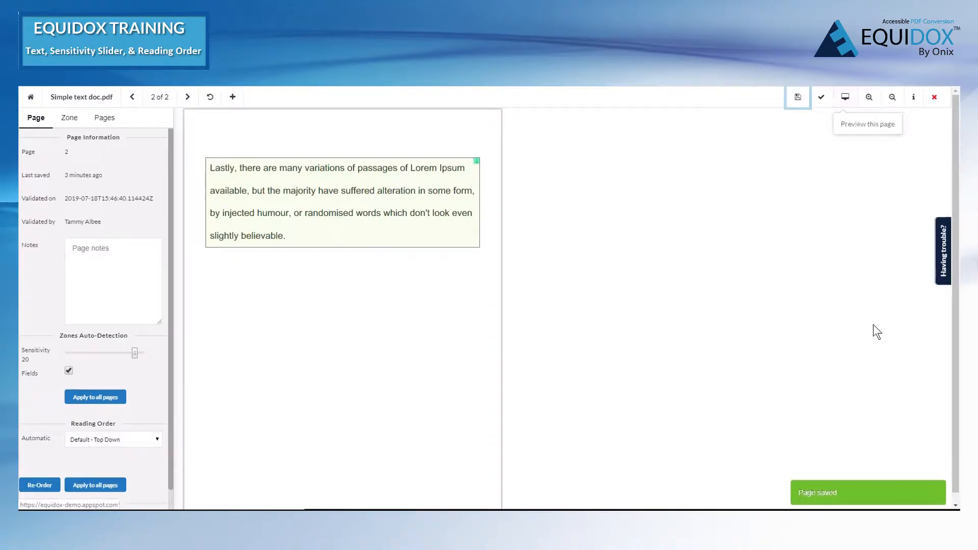
{"action": "left_click", "coordinate": [846, 96]}
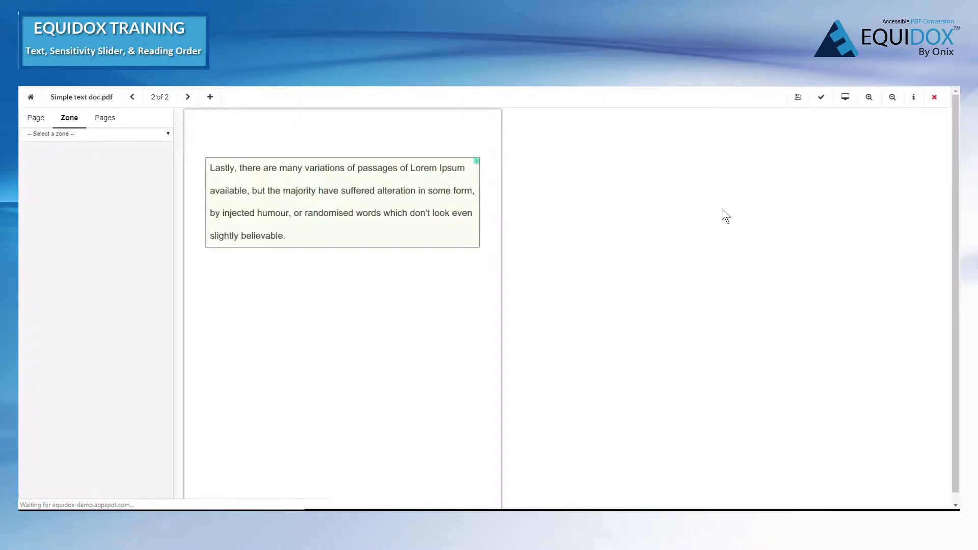
{"action": "left_click", "coordinate": [823, 99]}
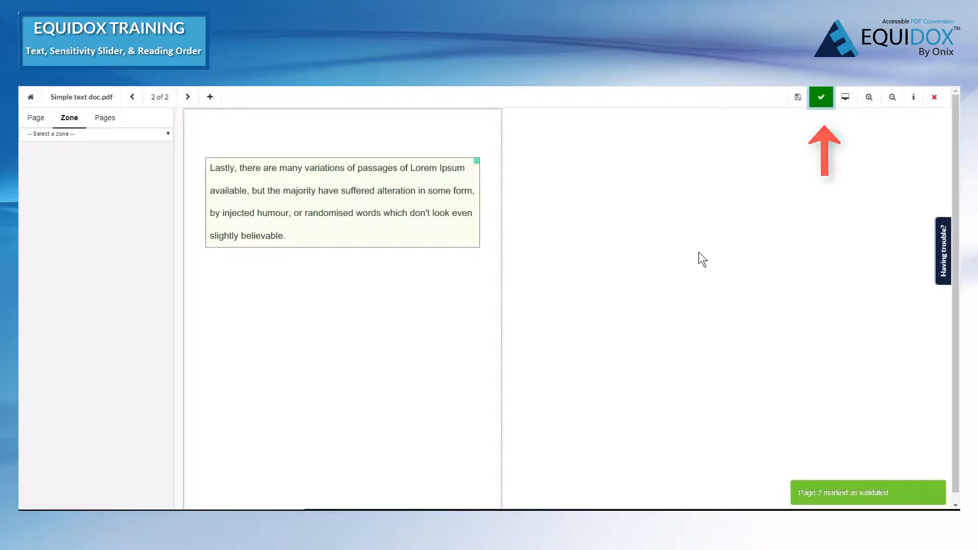
Close the page editor, add the Document Completed label to Simple text doc.pdf and save its properties
{"action": "left_click", "coordinate": [936, 100]}
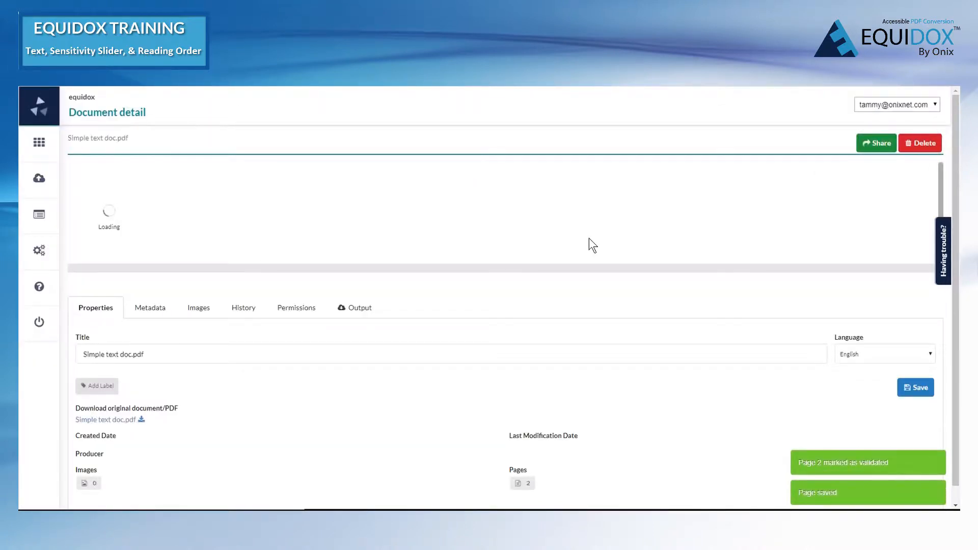
{"action": "left_click", "coordinate": [88, 397]}
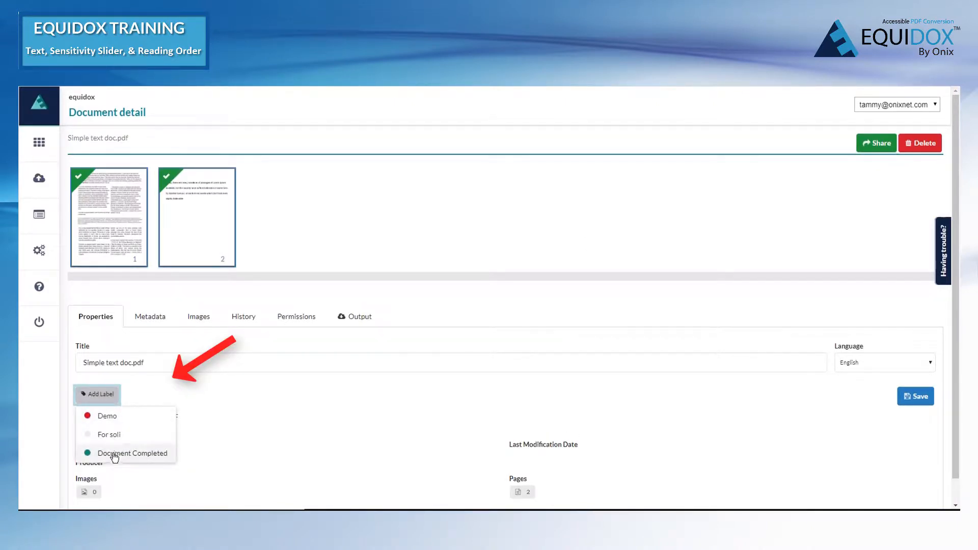
{"action": "left_click", "coordinate": [114, 455]}
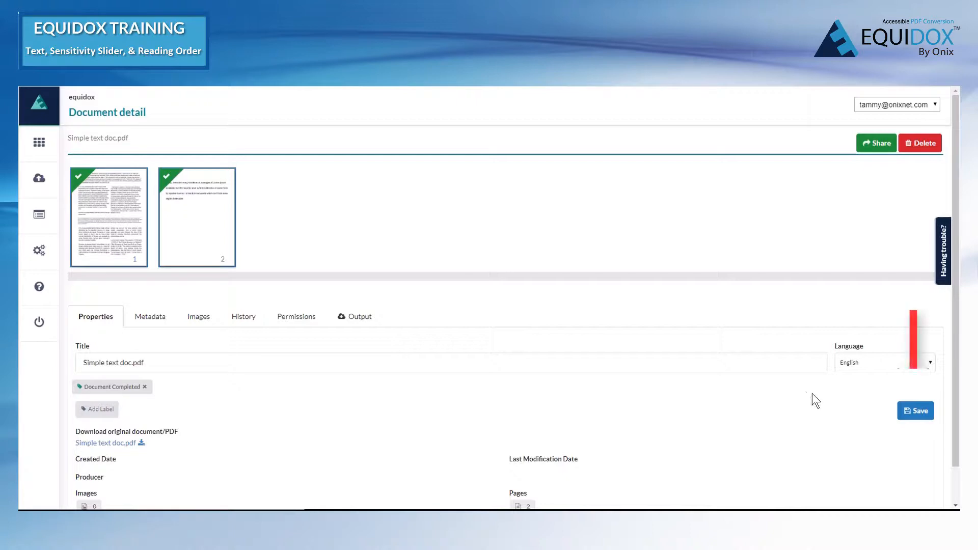
{"action": "left_click", "coordinate": [908, 415]}
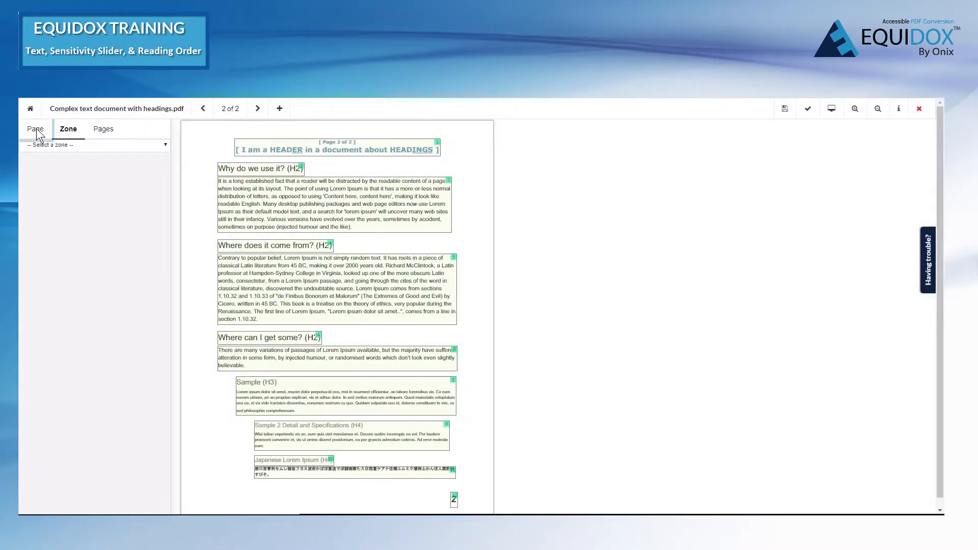
Set the zone auto-detection sensitivity to 4 for page 2 of Complex text document with headings.pdf
{"action": "left_click", "coordinate": [36, 130]}
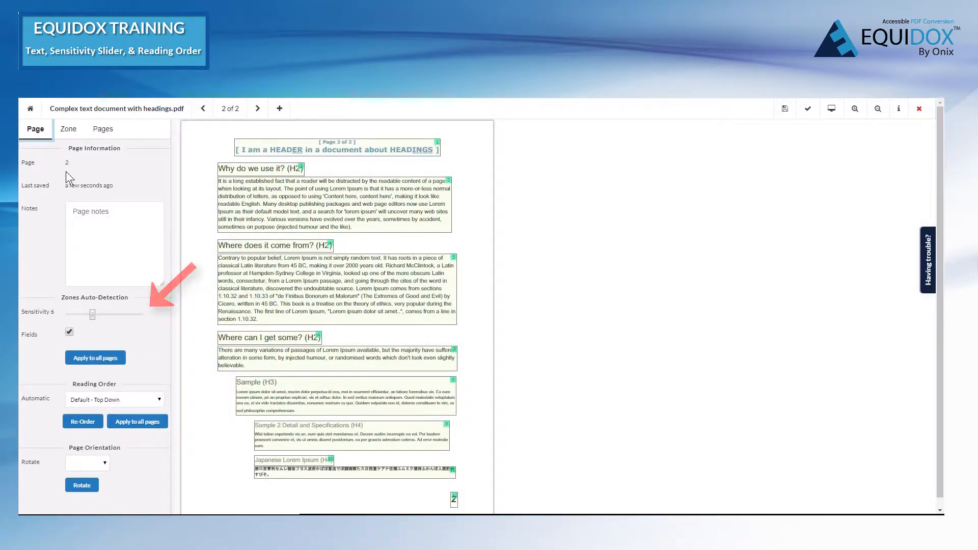
{"action": "left_click", "coordinate": [92, 315]}
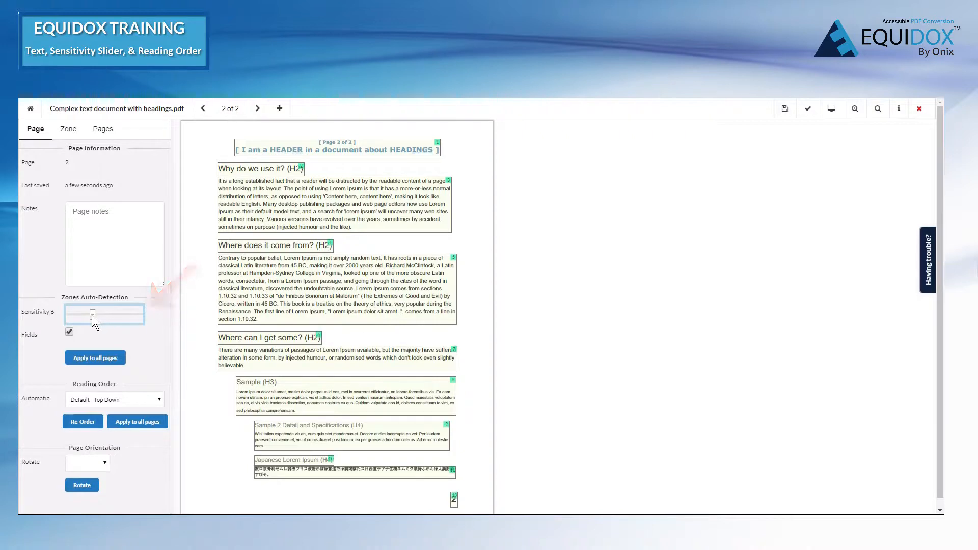
{"action": "key", "text": "Left"}
{"action": "key", "text": "Left"}
{"action": "key", "text": "Left"}
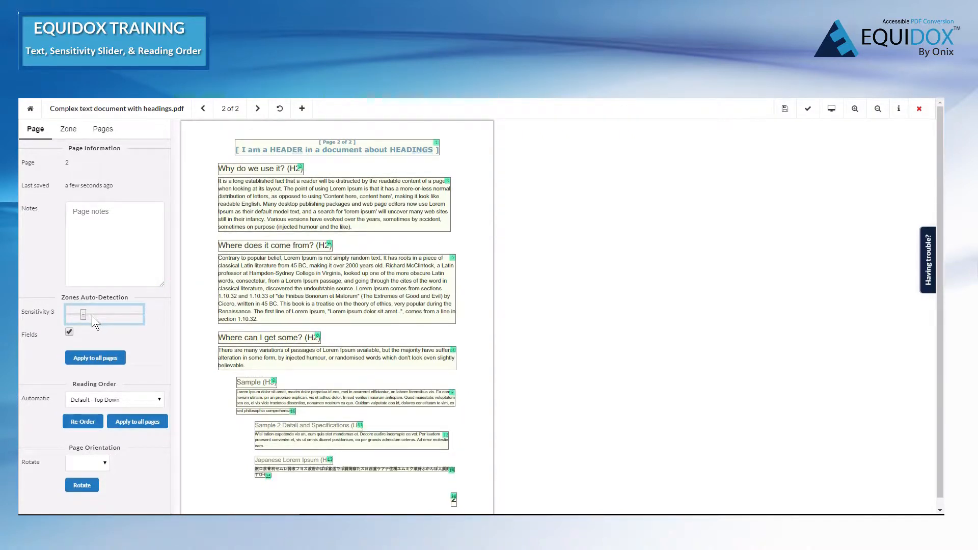
{"action": "key", "text": "Right"}
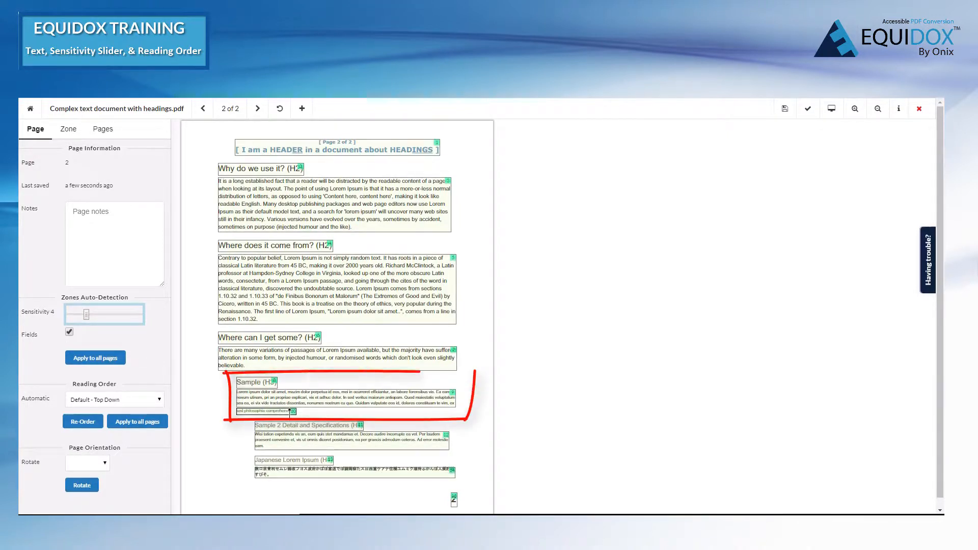
Replace the separate last-line zone under Sample (H3) by extending the paragraph's main zone over that line, and remove the page number's zone
{"action": "left_click", "coordinate": [285, 410]}
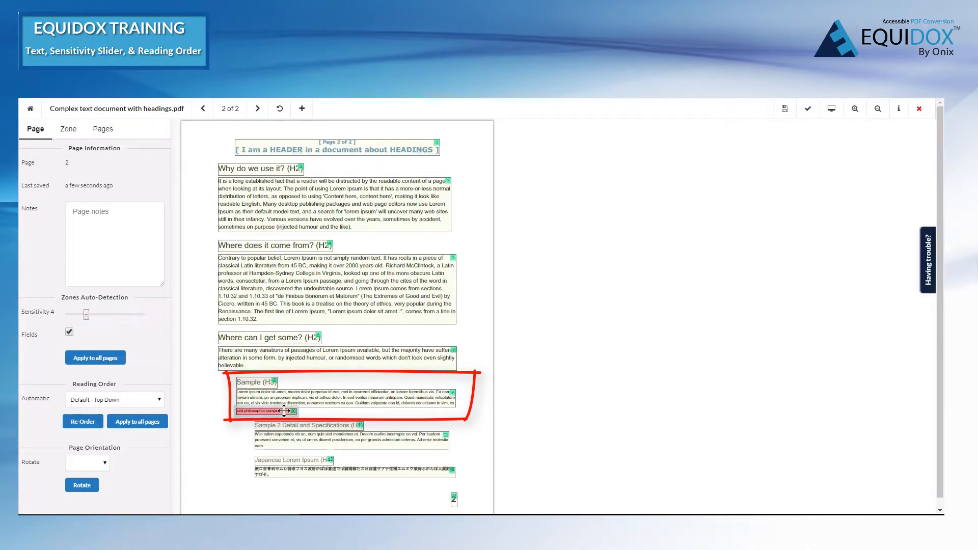
{"action": "left_click", "coordinate": [143, 251]}
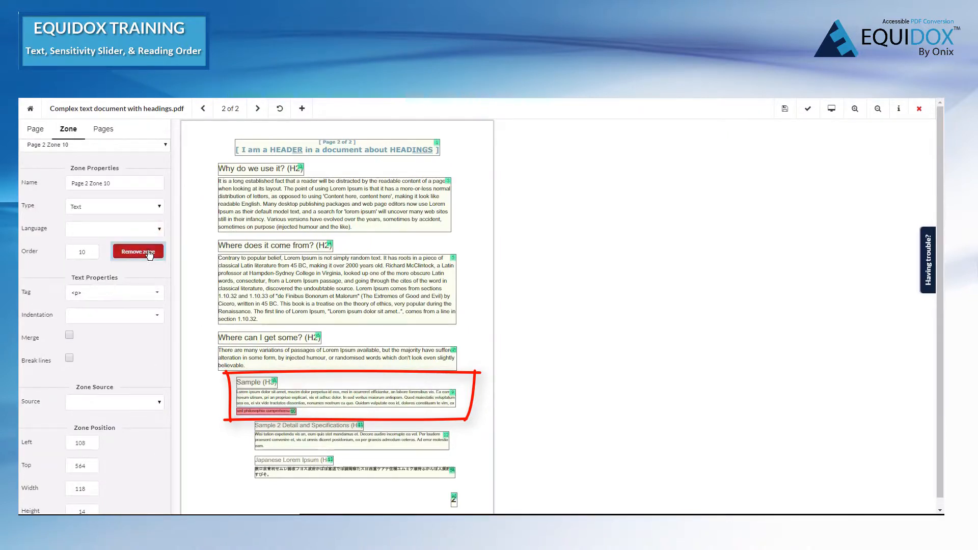
{"action": "left_click_drag", "start_coordinate": [314, 406], "coordinate": [314, 413]}
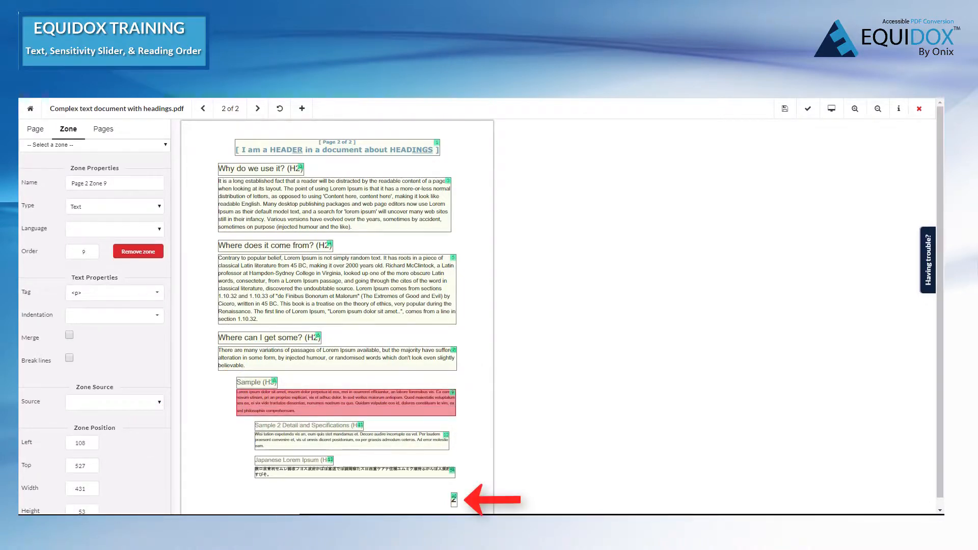
{"action": "left_click", "coordinate": [455, 501]}
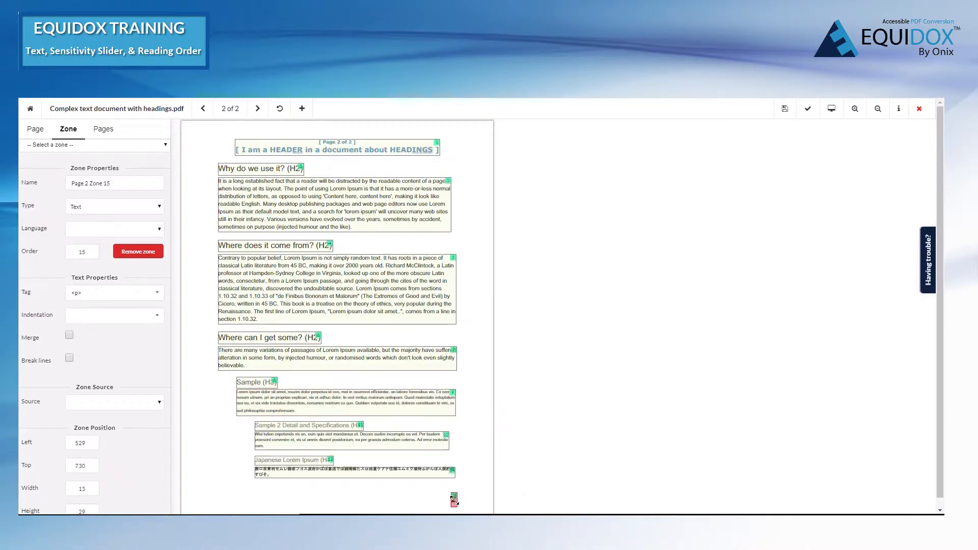
{"action": "key", "text": "Delete"}
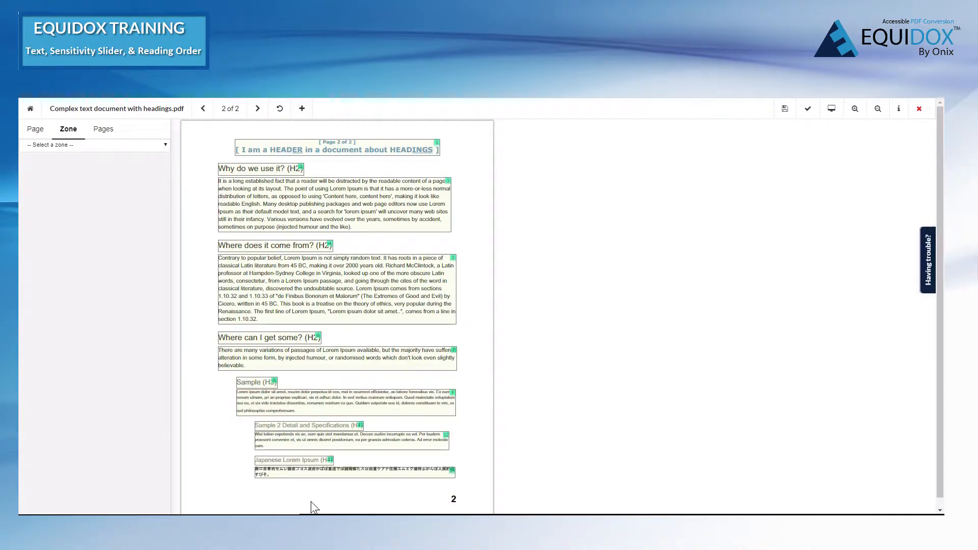
Set the language of the text zone below the Japanese Lorem Ipsum heading to Japanese
{"action": "left_click", "coordinate": [317, 471]}
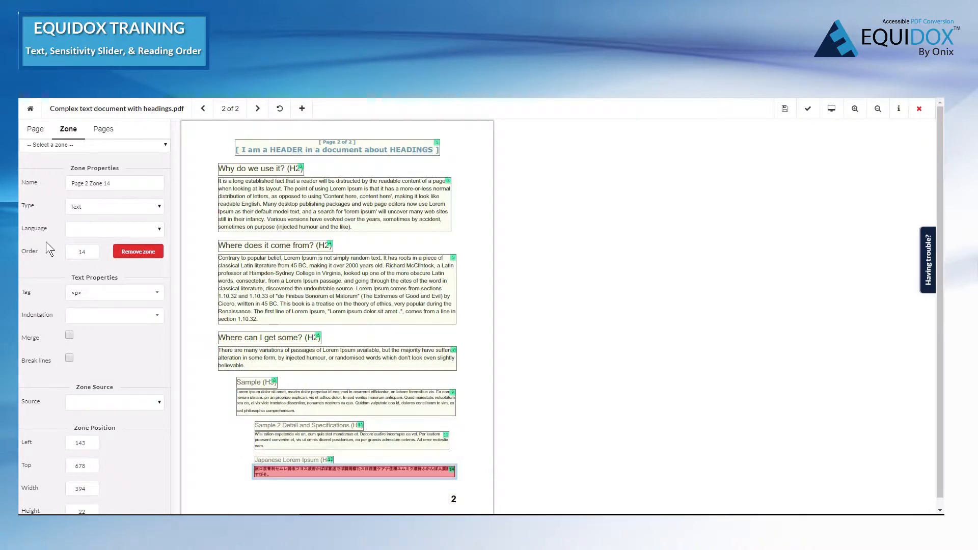
{"action": "left_click", "coordinate": [79, 230]}
{"action": "scroll", "coordinate": [99, 292], "scroll_direction": "down", "scroll_amount": 5}
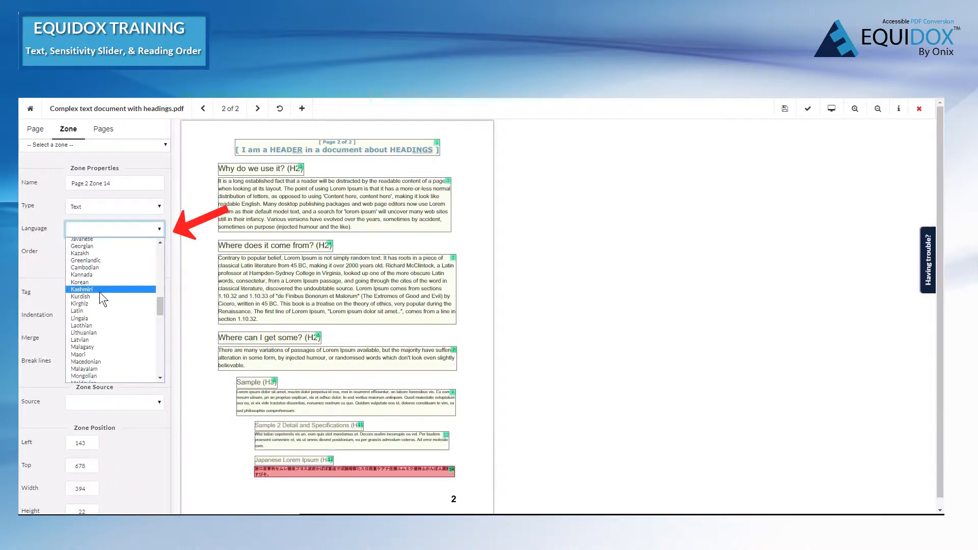
{"action": "scroll", "coordinate": [88, 319], "scroll_direction": "down", "scroll_amount": 4}
{"action": "scroll", "coordinate": [87, 327], "scroll_direction": "up", "scroll_amount": 6}
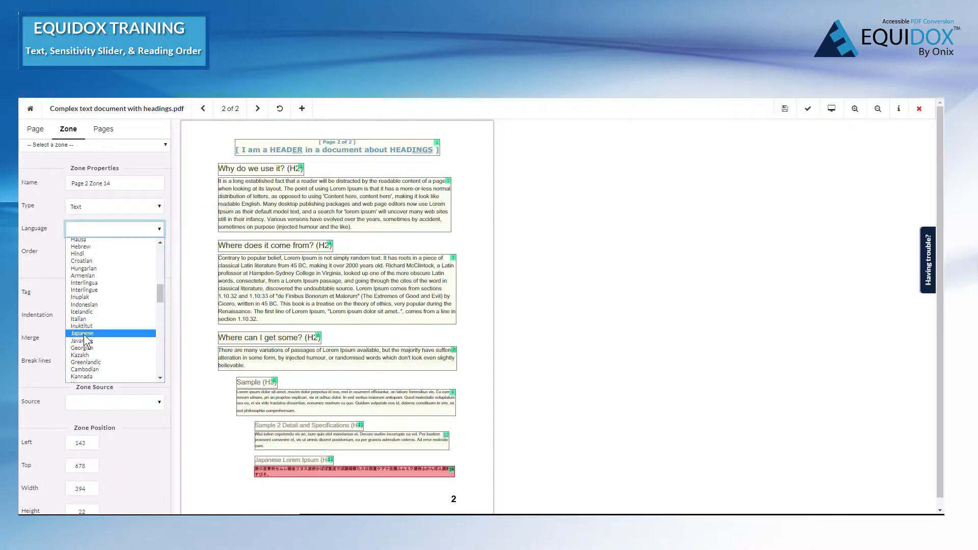
{"action": "left_click", "coordinate": [83, 334]}
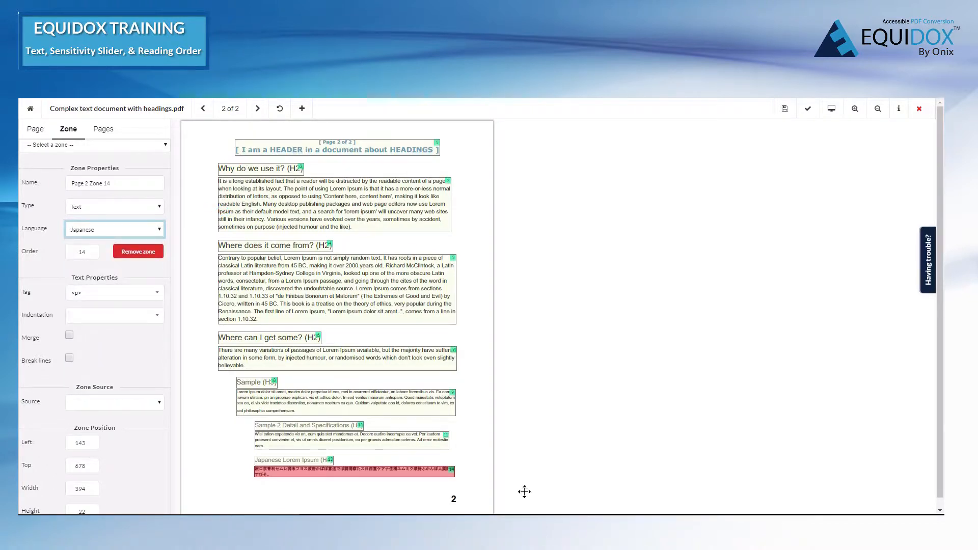
Save and preview page 2 of Complex text document with headings.pdf, and mark the page as validated
{"action": "left_click", "coordinate": [788, 112]}
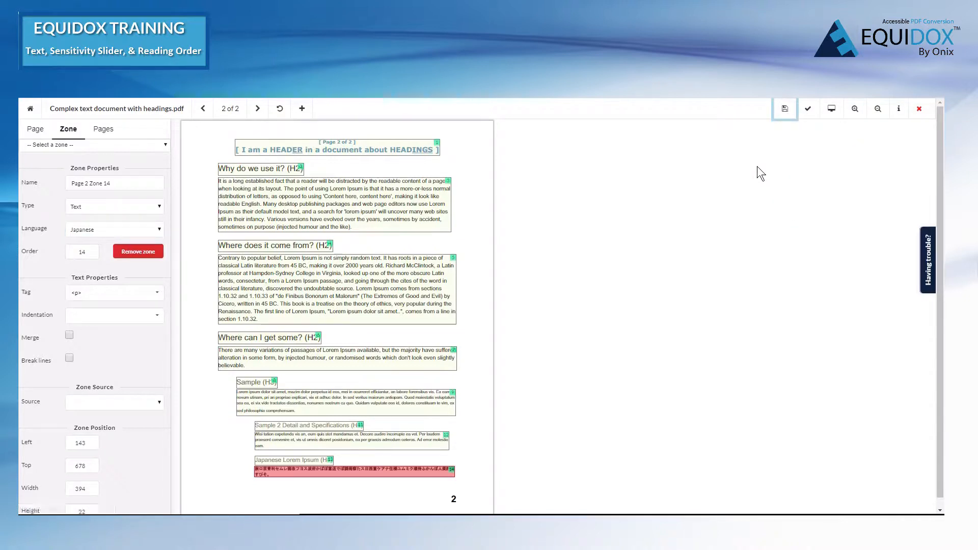
{"action": "left_click", "coordinate": [832, 108]}
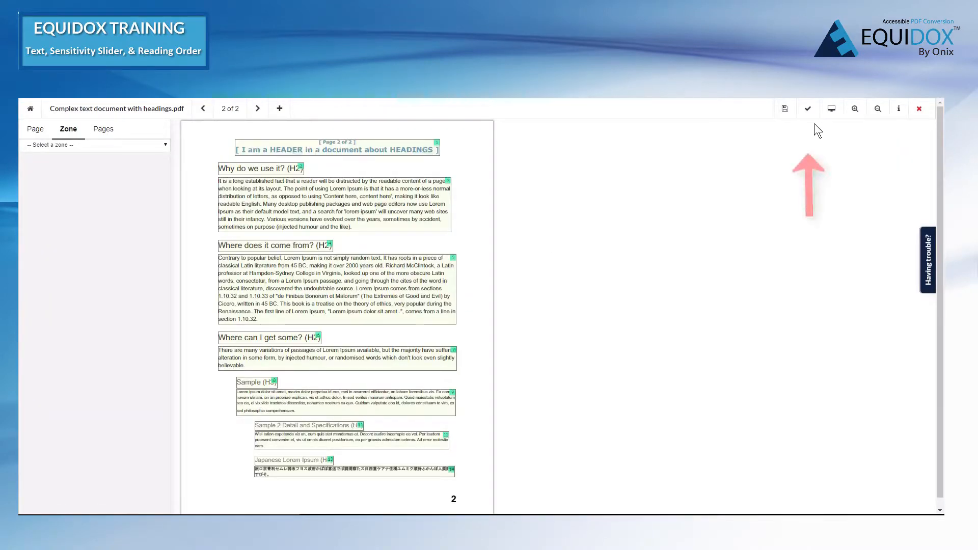
{"action": "left_click", "coordinate": [808, 109]}
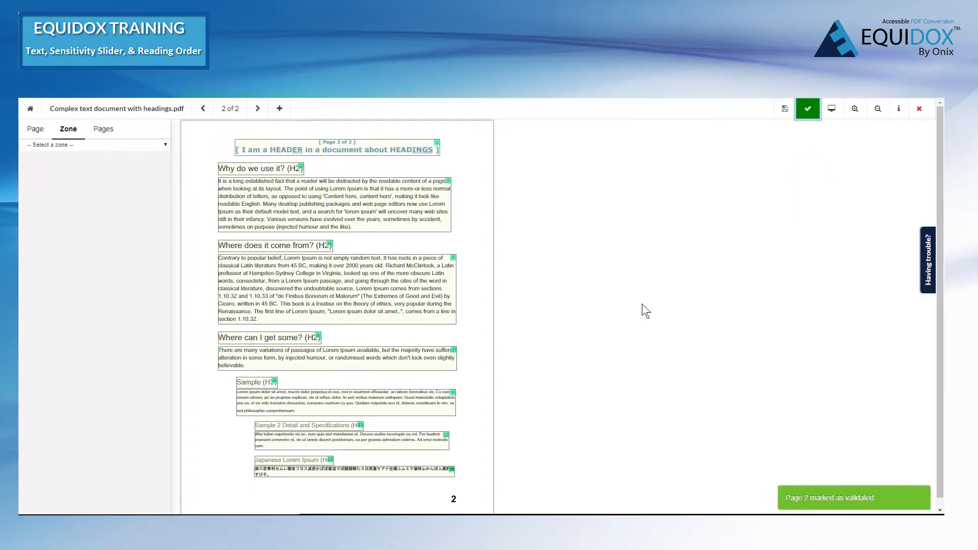
Close the page editor and add the Document Completed label to Complex text document with headings.pdf
{"action": "left_click", "coordinate": [918, 109]}
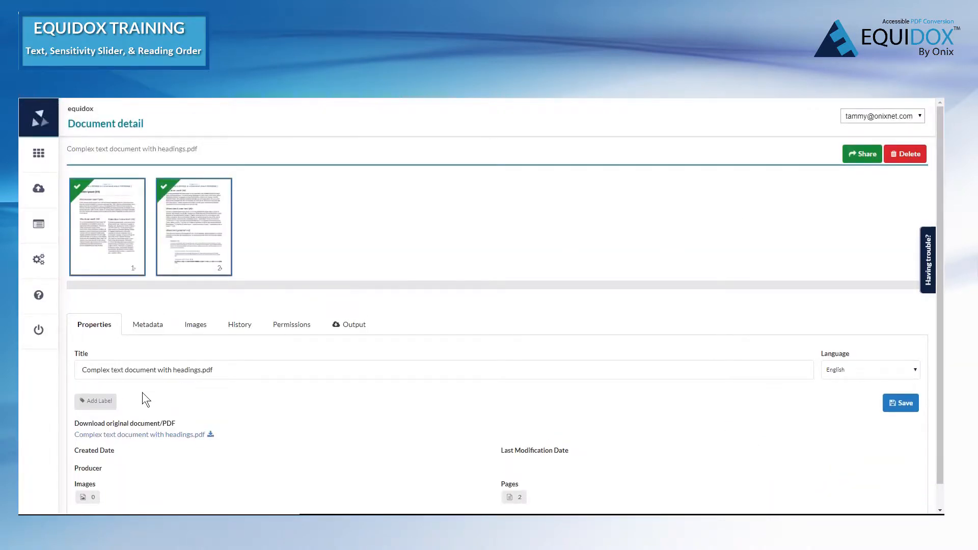
{"action": "left_click", "coordinate": [113, 404]}
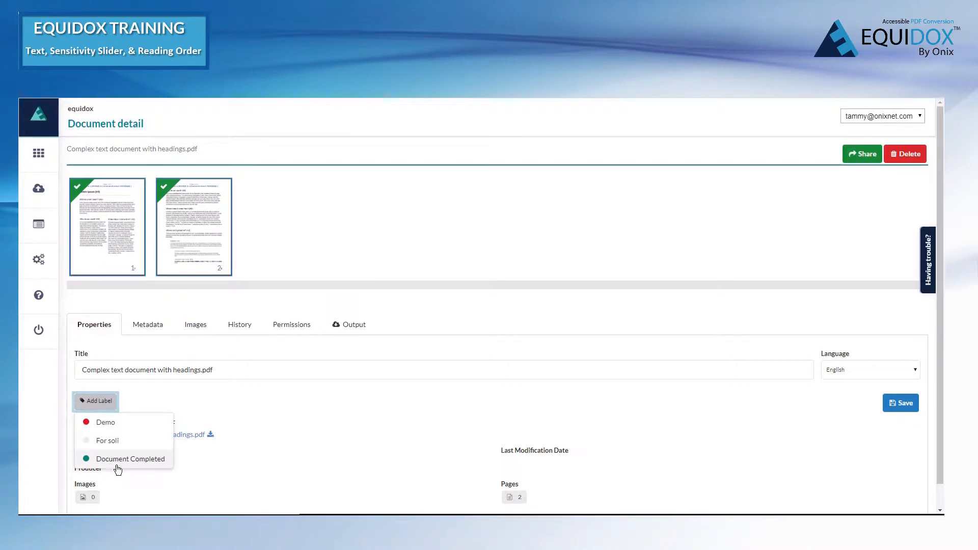
{"action": "left_click", "coordinate": [118, 465]}
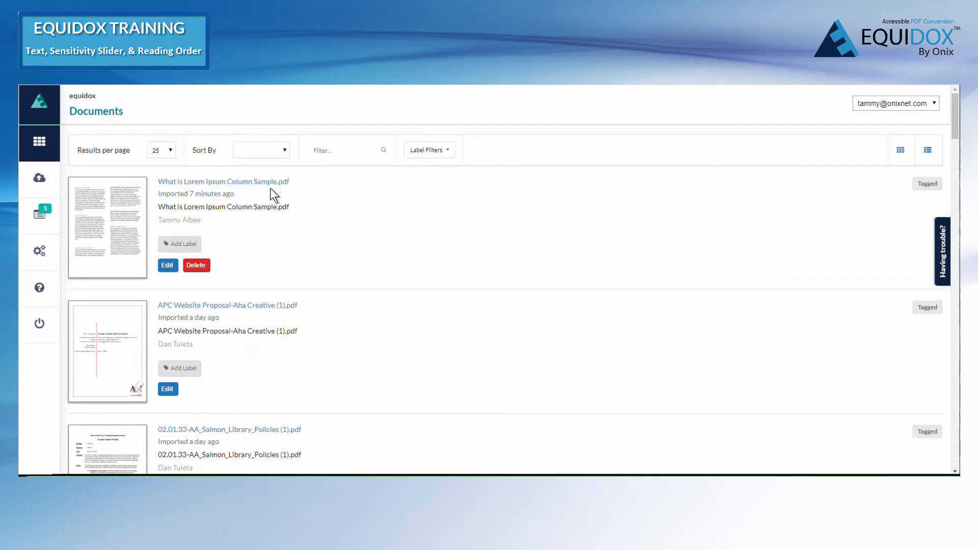
Open page 1 of What is Lorem Ipsum Column Sample.pdf and set its automatic reading order to 2 columns
{"action": "left_click", "coordinate": [168, 264]}
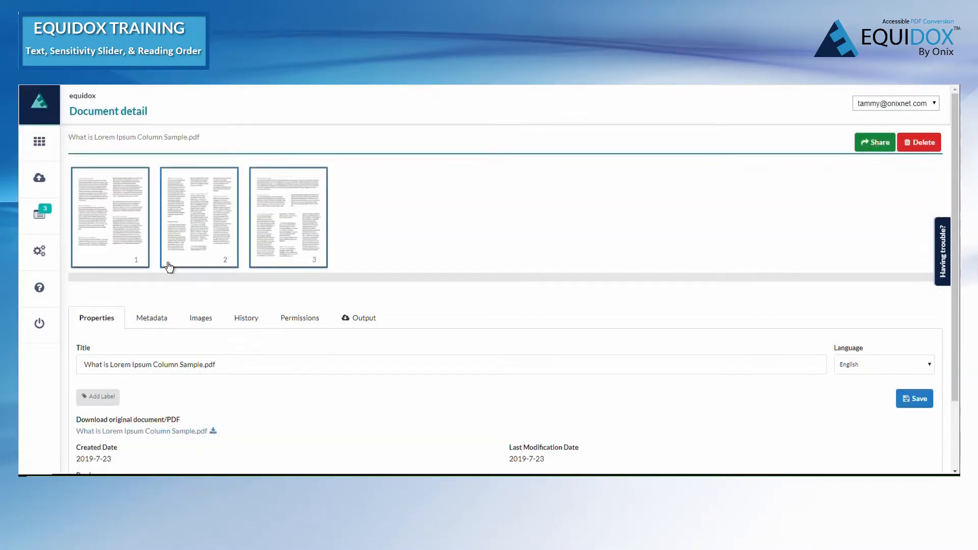
{"action": "left_click", "coordinate": [104, 219]}
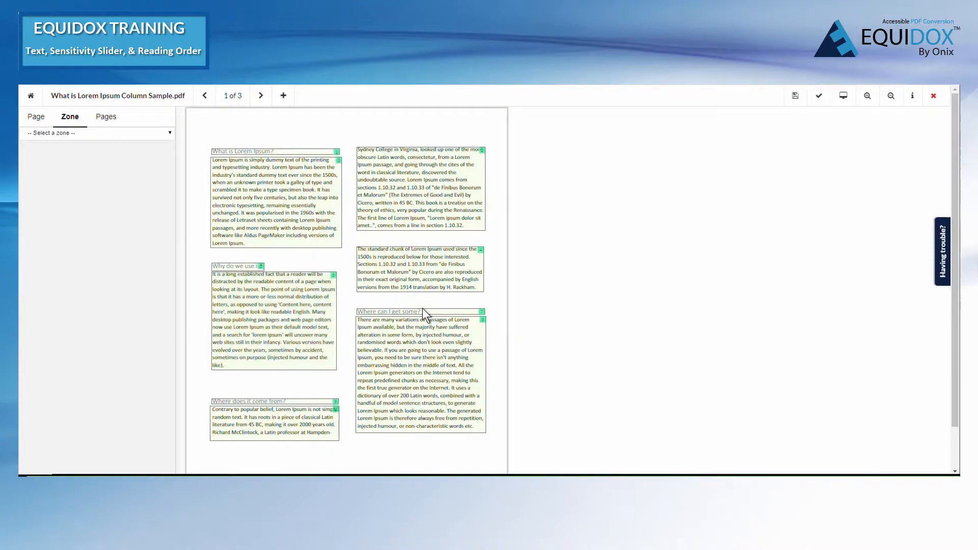
{"action": "left_click", "coordinate": [29, 115]}
{"action": "scroll", "coordinate": [120, 323], "scroll_direction": "down", "scroll_amount": 2}
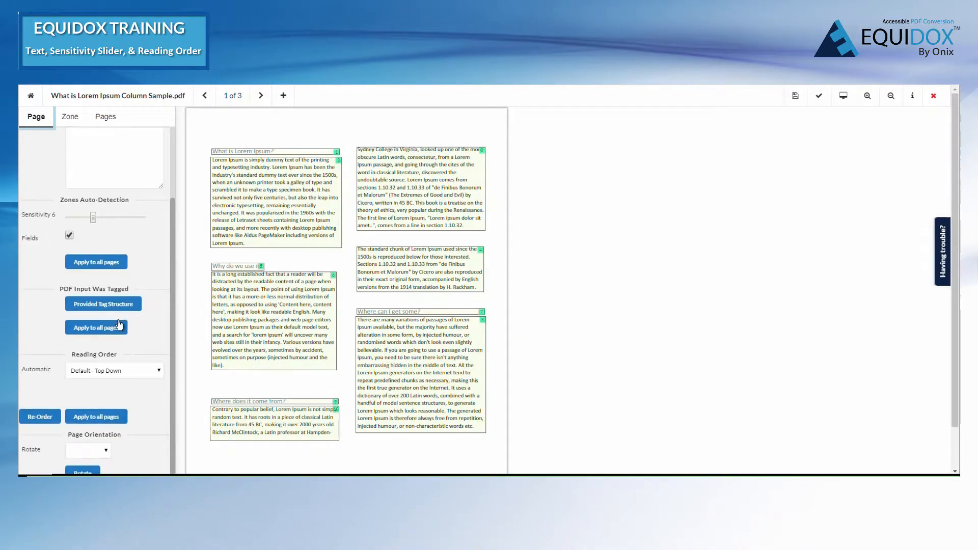
{"action": "left_click", "coordinate": [102, 371]}
{"action": "left_click", "coordinate": [94, 389]}
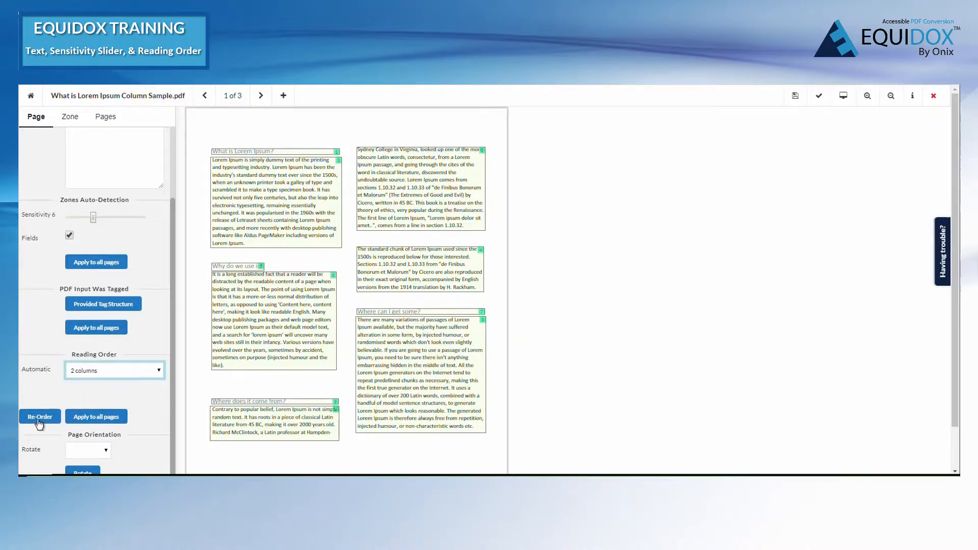